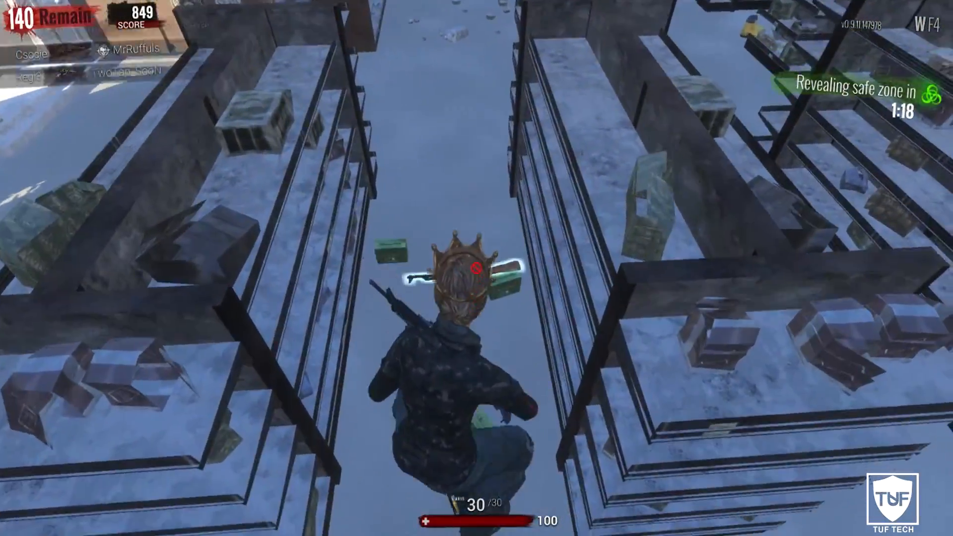
- Loot the AK-47 and 7.62x39 rounds, reload, then push into the office and kill the enemy
key("e")
key("e")
key("e")
key("3")
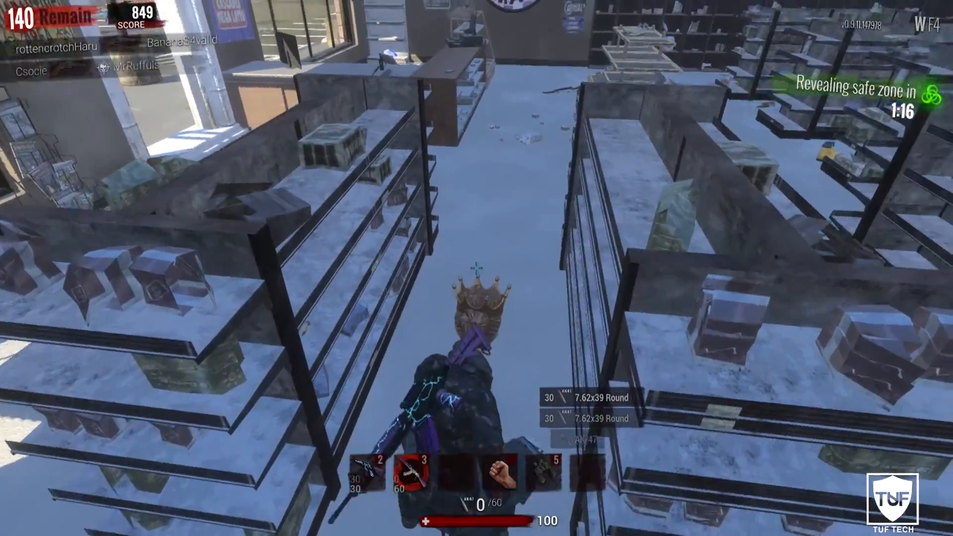
key("w")
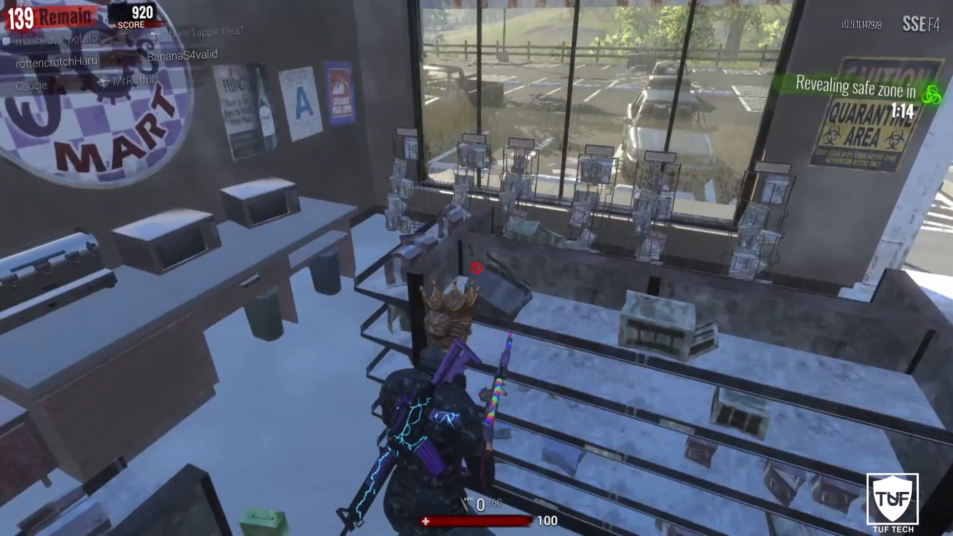
key("w")
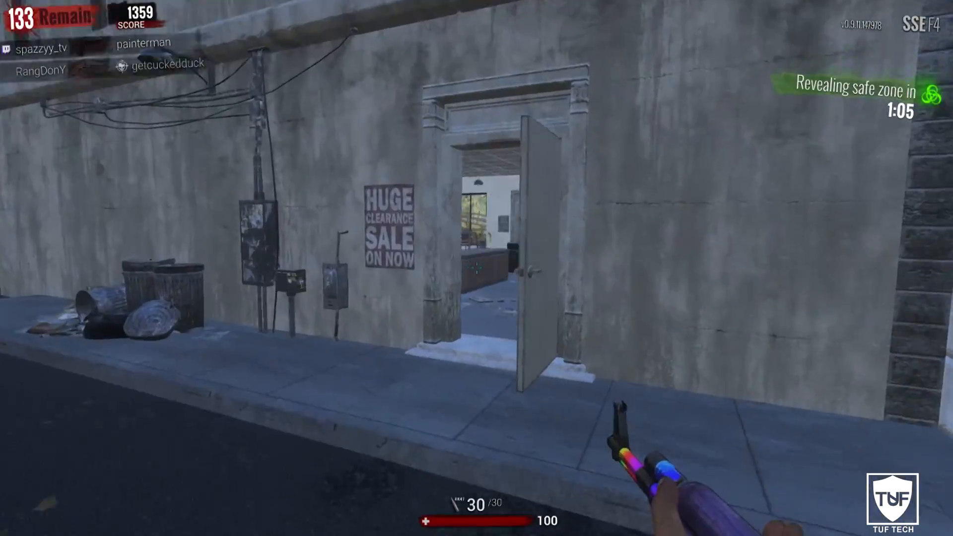
key("w")
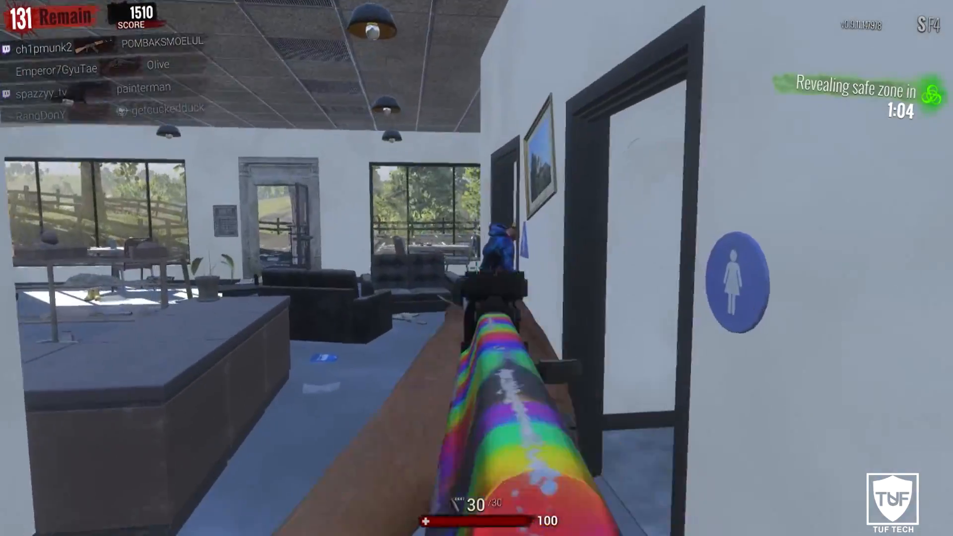
left_click(477, 268)
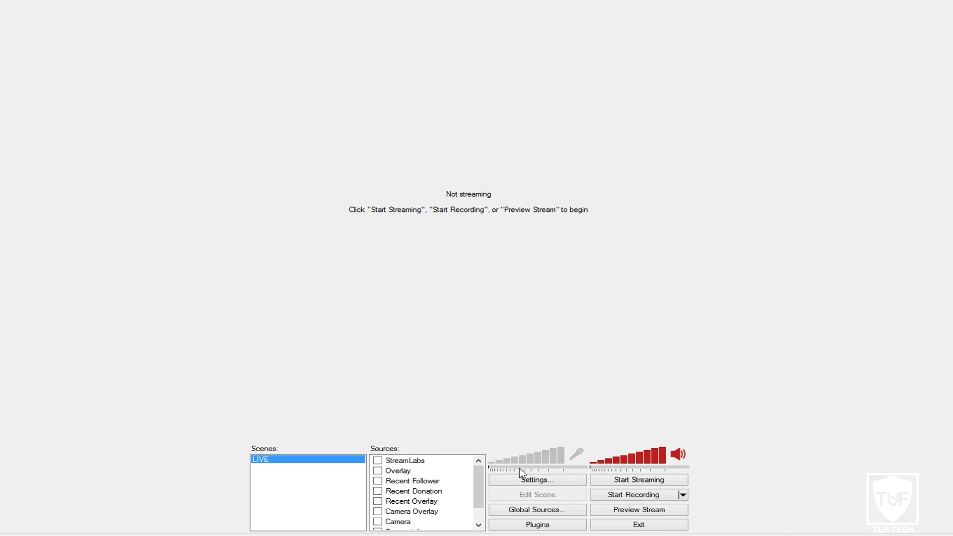
- Open OBS Settings, landing on the General page with English and the Untitled profile
left_click(532, 482)
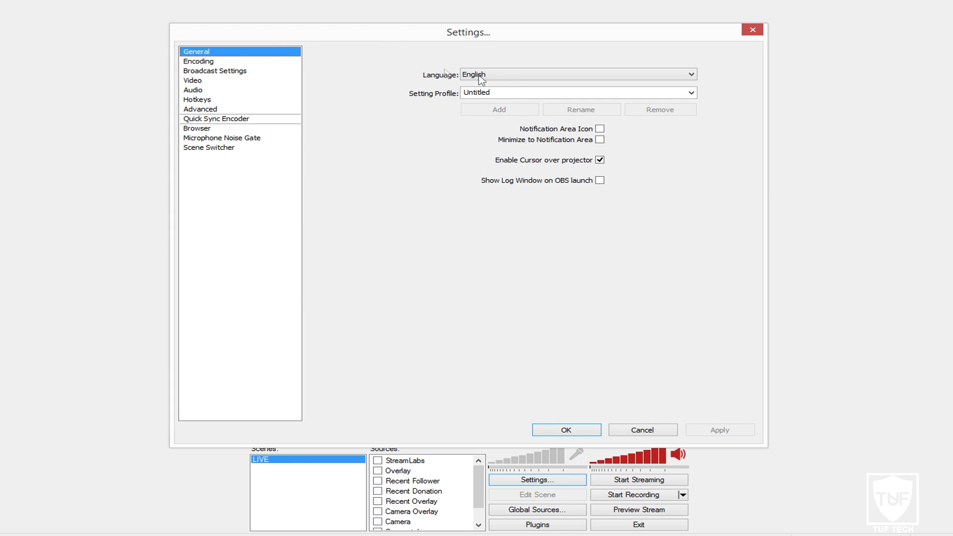
- Show the Encoding page and select the Nvidia NVENC 3500 kb/s max bitrate value
left_click(208, 63)
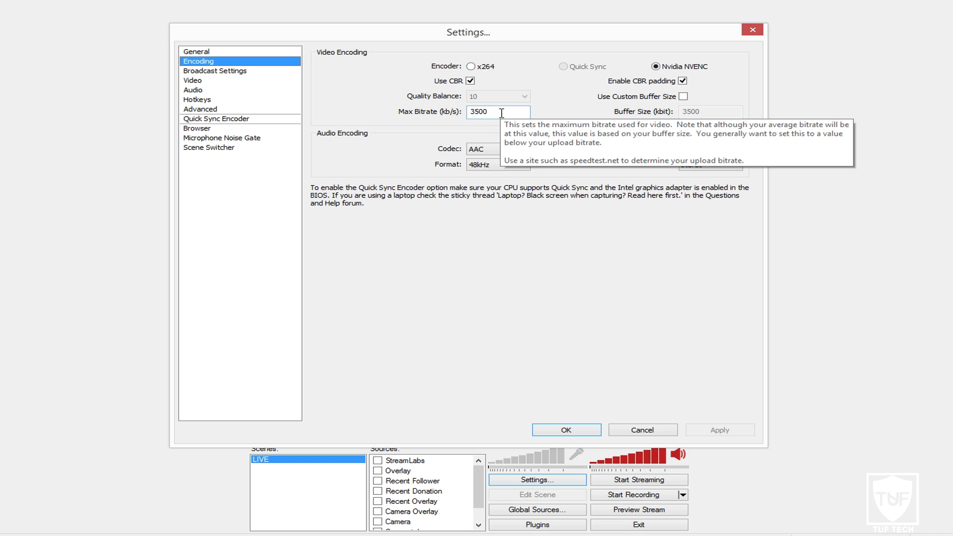
left_click_drag(502, 113, 392, 114)
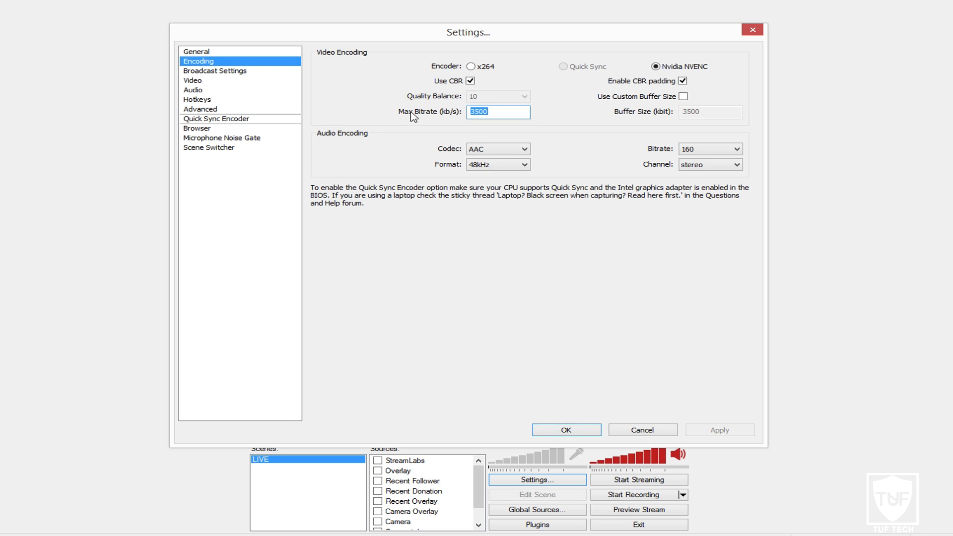
left_click_drag(518, 112, 446, 111)
left_click_drag(504, 112, 453, 113)
left_click(489, 112)
left_click(470, 80)
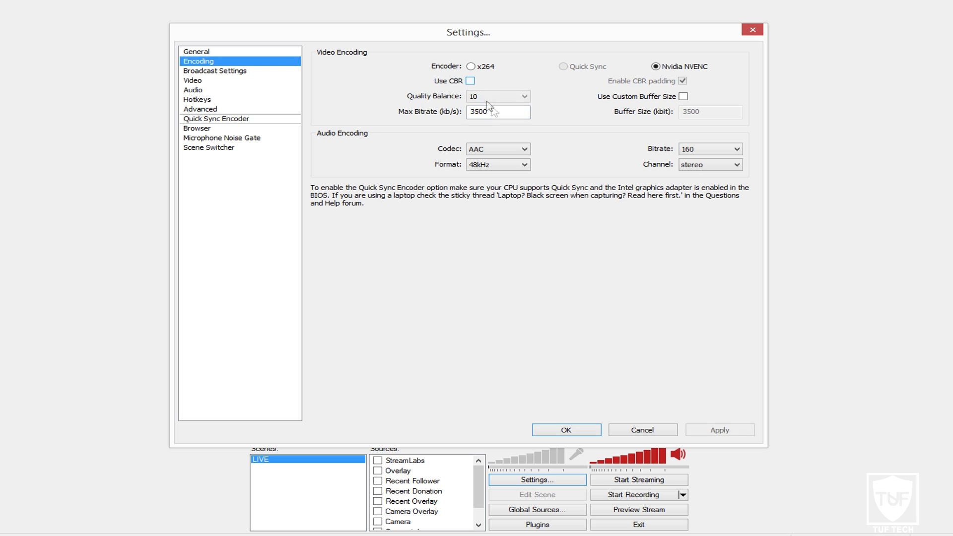
left_click(471, 81)
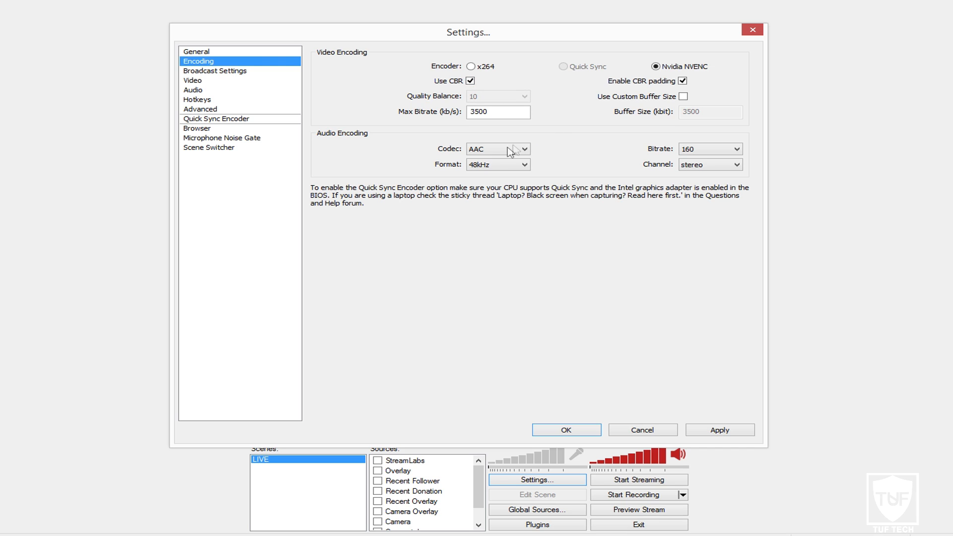
left_click(708, 152)
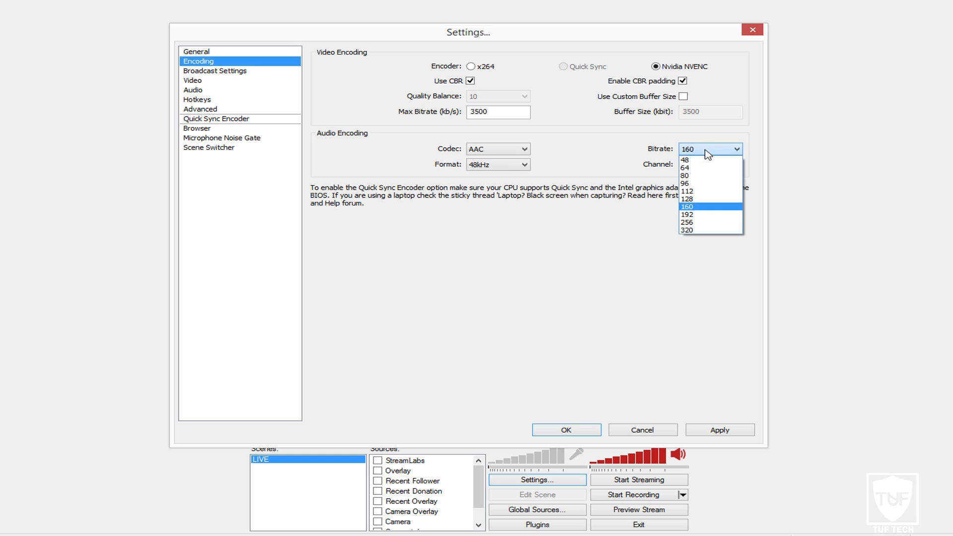
left_click(703, 208)
left_click(710, 152)
left_click(703, 211)
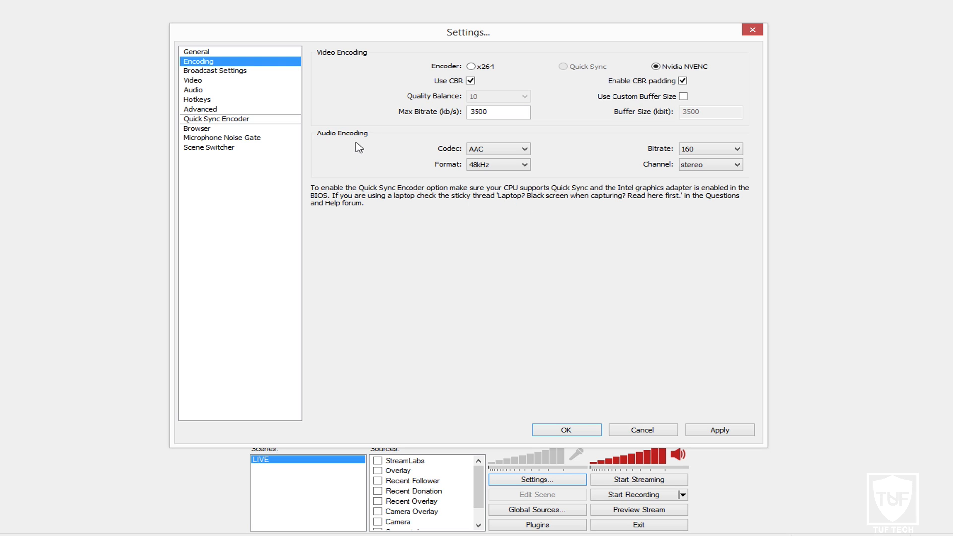
- Check Broadcast Settings without applying: Live Stream mode, Twitch service, US East: New York, NY server
left_click(247, 72)
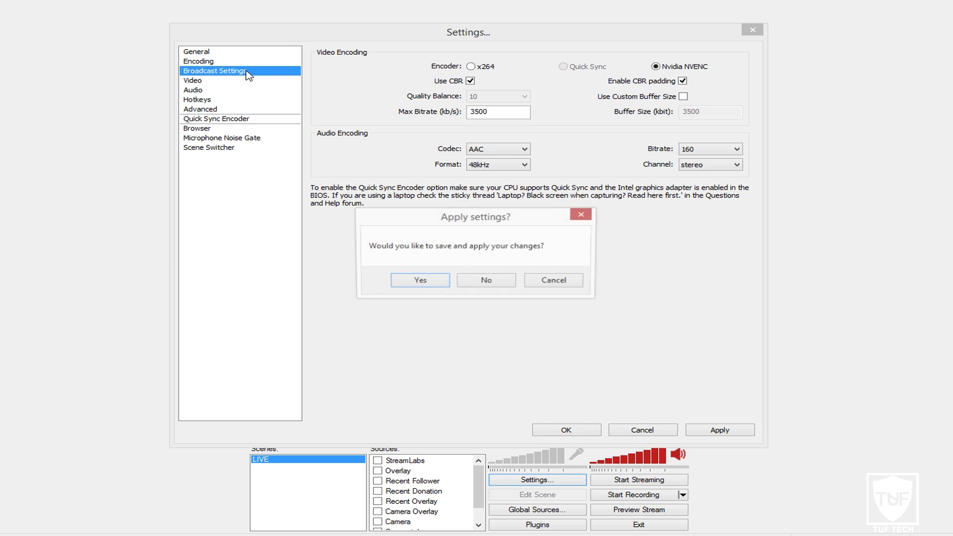
left_click(485, 280)
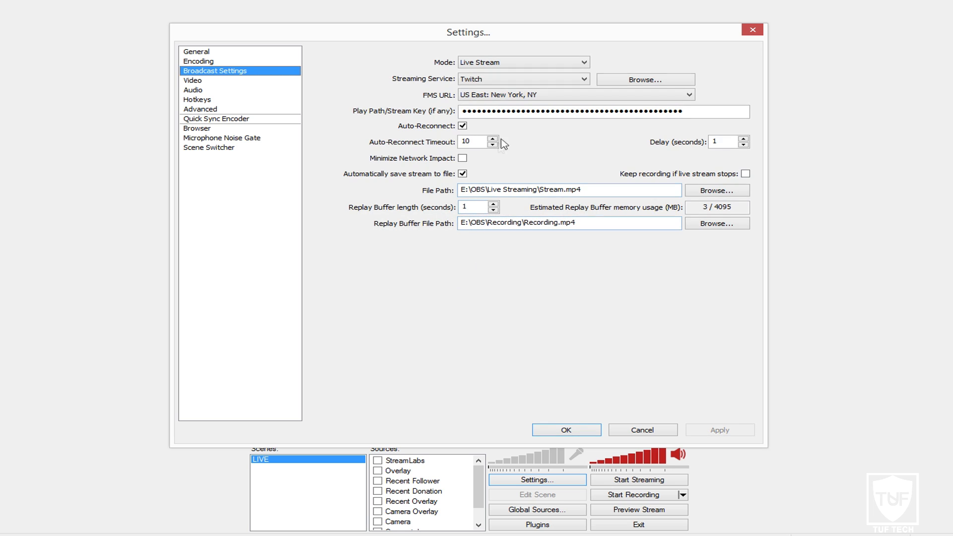
left_click(494, 63)
left_click(488, 74)
left_click(488, 80)
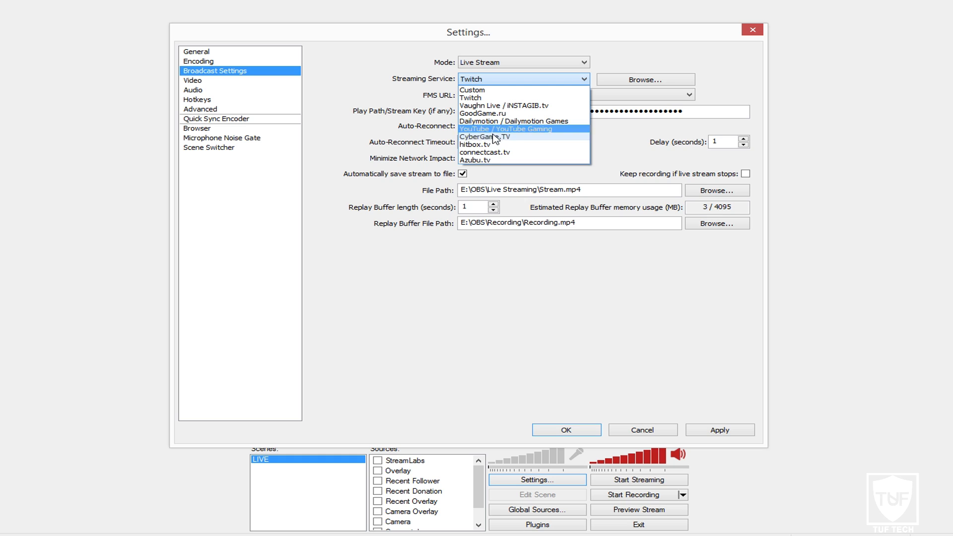
left_click(391, 98)
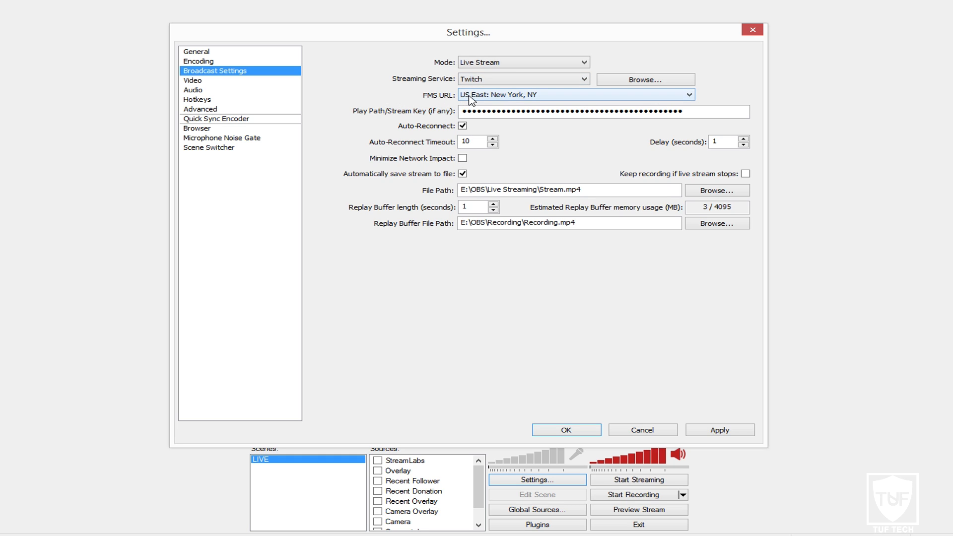
left_click(484, 98)
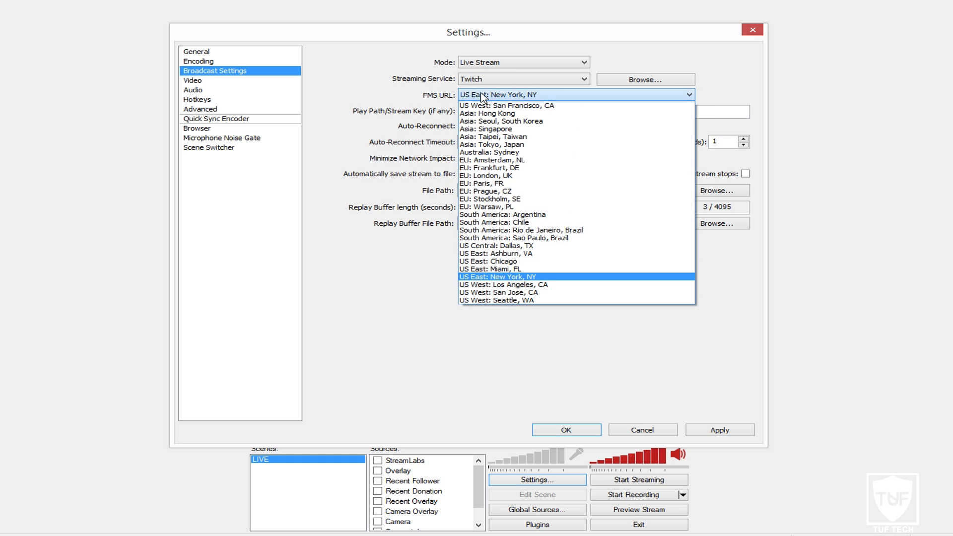
left_click(535, 280)
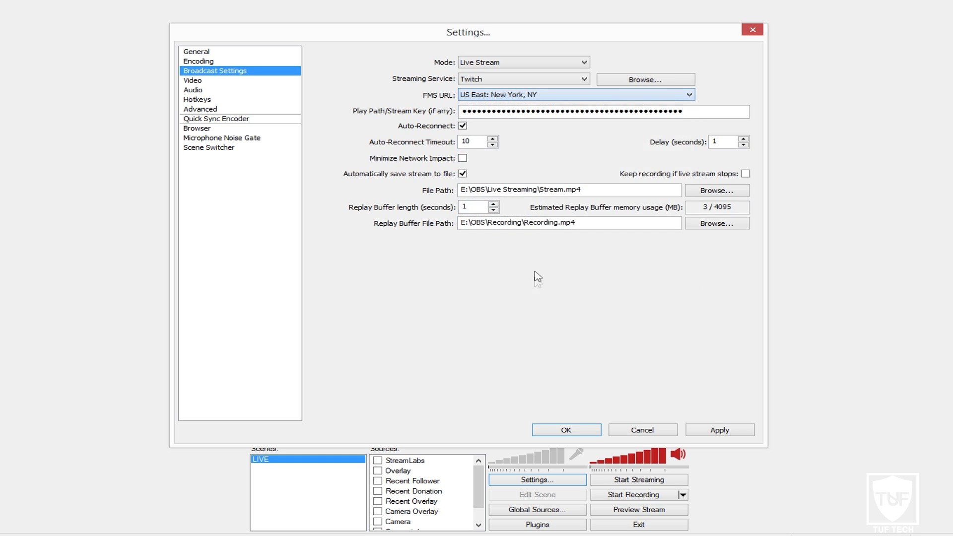
left_click(698, 113)
left_click(430, 127)
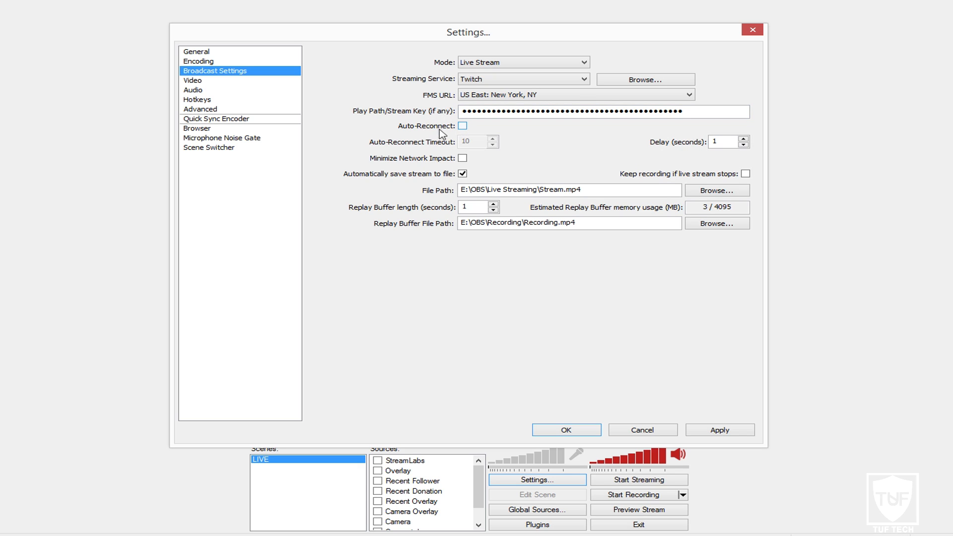
left_click(463, 126)
left_click_drag(468, 142, 450, 142)
left_click(476, 142)
left_click_drag(476, 143, 446, 142)
left_click_drag(728, 141, 707, 147)
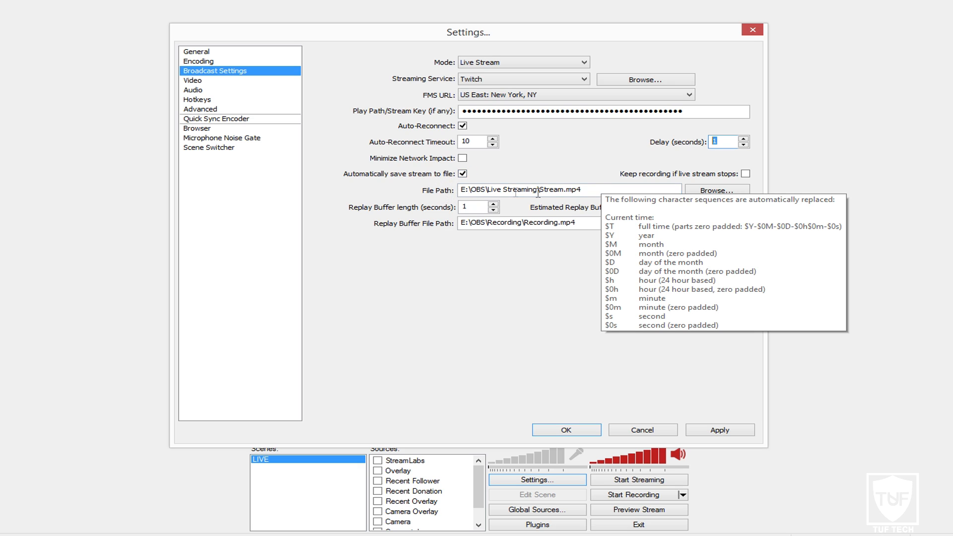
left_click_drag(593, 190, 453, 188)
left_click(491, 188)
left_click_drag(488, 190, 535, 191)
left_click(546, 190)
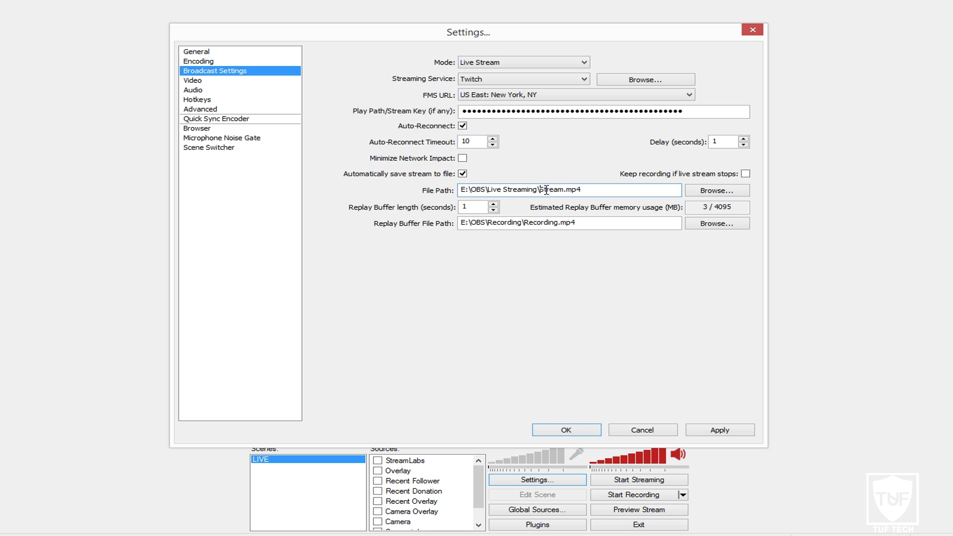
left_click_drag(544, 190, 586, 190)
left_click(585, 190)
mouse_move(490, 226)
left_click_drag(487, 224, 582, 224)
left_click(536, 225)
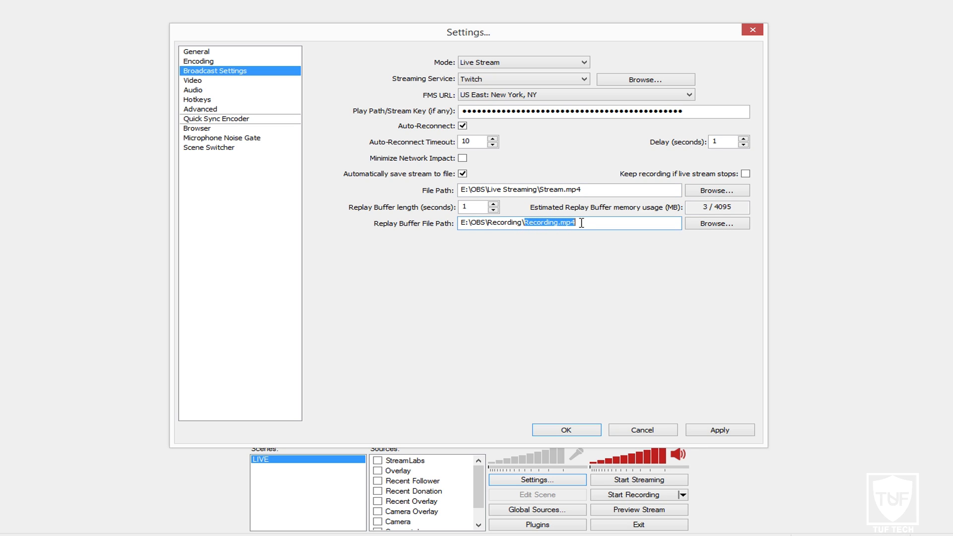
left_click(582, 224)
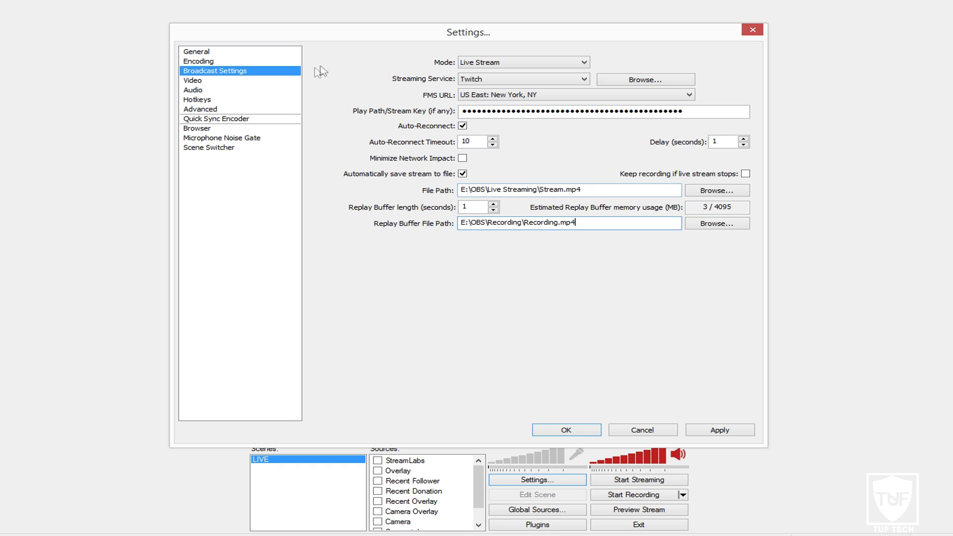
- Keep the NVIDIA GeForce GTX 970 adapter and the 1920x1080 base resolution
left_click(197, 81)
left_click(486, 279)
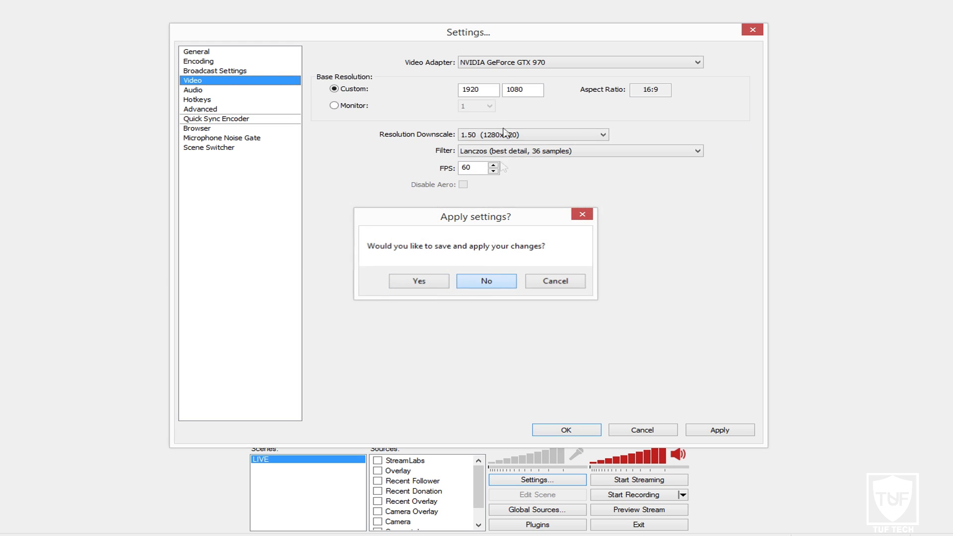
left_click(491, 65)
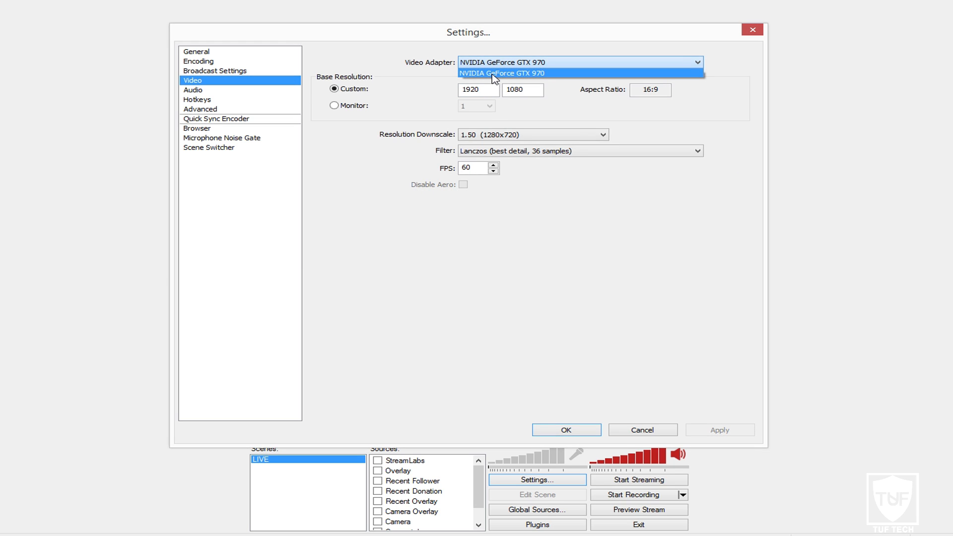
left_click(495, 74)
double_click(483, 90)
key("Tab")
left_click(534, 90)
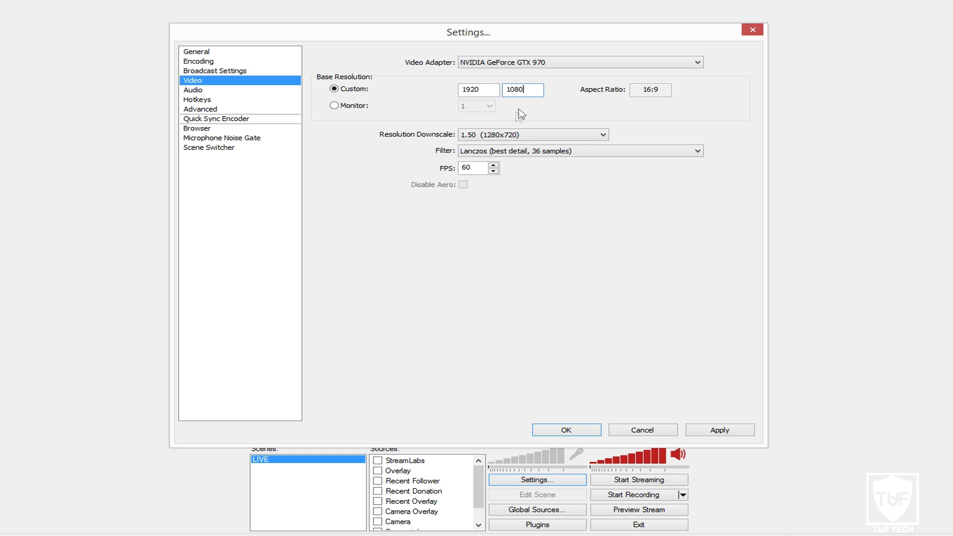
- Keep the 1.50 (1280x720) downscale, 60 FPS and the Lanczos filter
left_click(526, 139)
left_click(524, 162)
left_click_drag(482, 168, 460, 169)
left_click(479, 154)
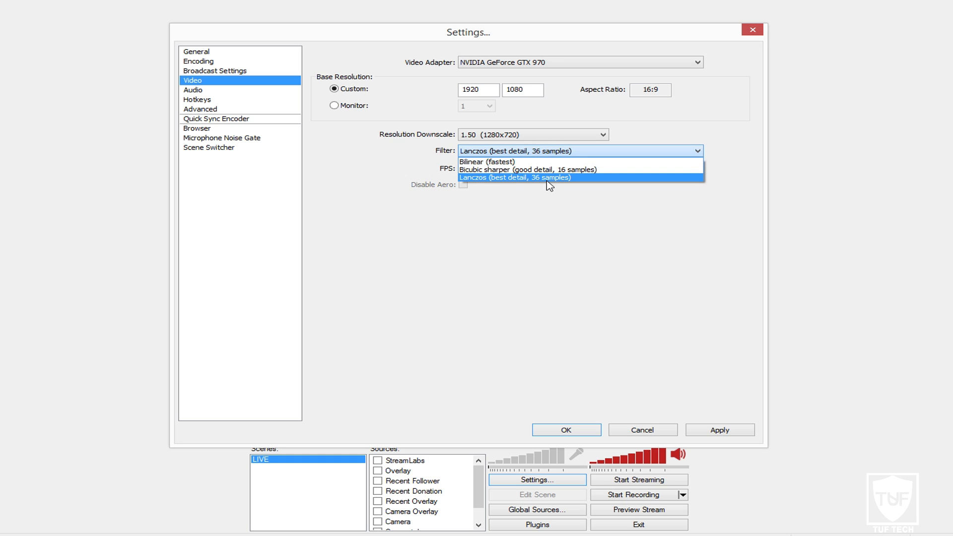
left_click(486, 177)
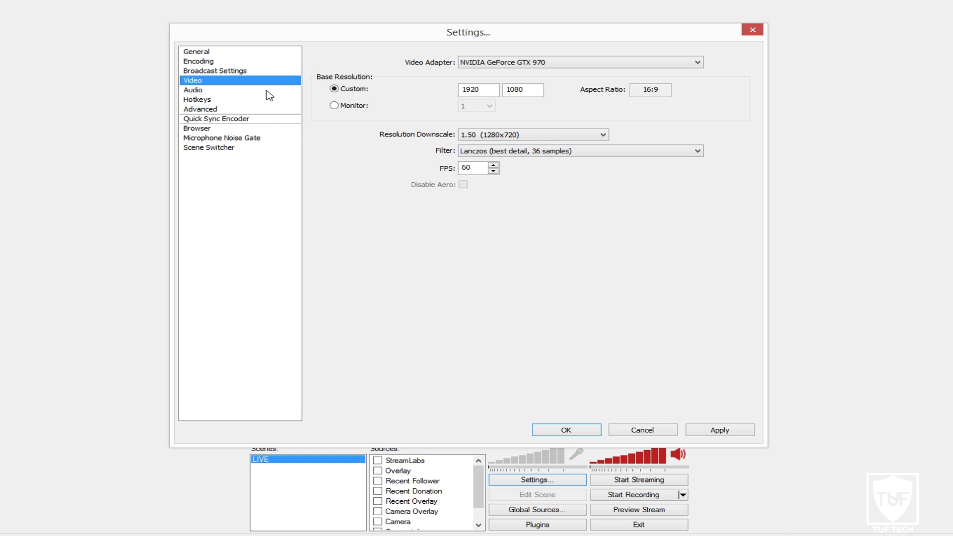
- Keep Default as desktop audio device and VoiceMeeter Output as microphone
left_click(201, 94)
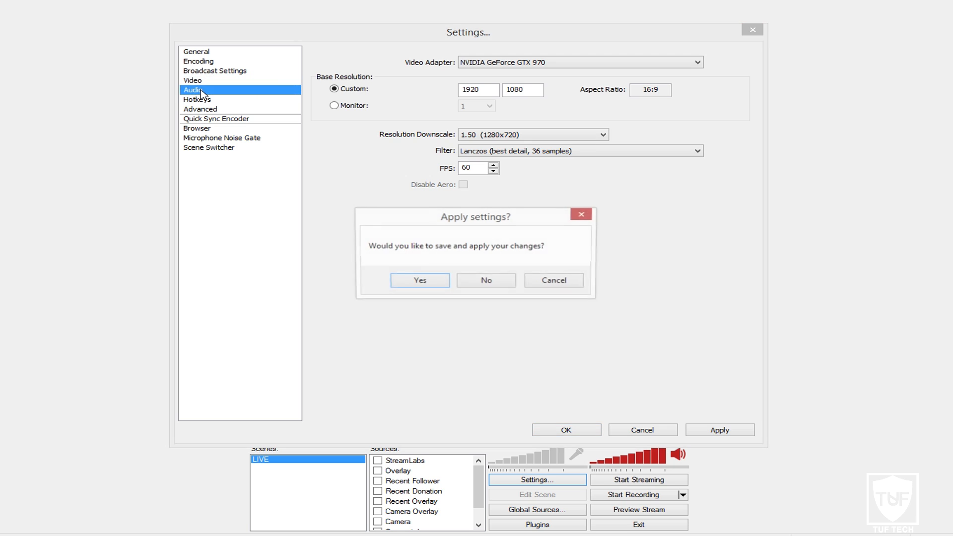
left_click(499, 279)
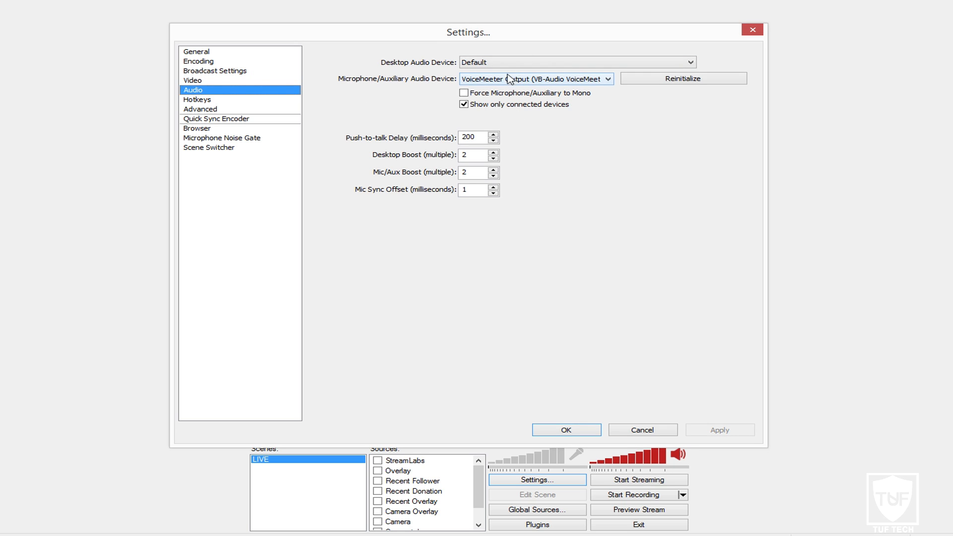
left_click(465, 65)
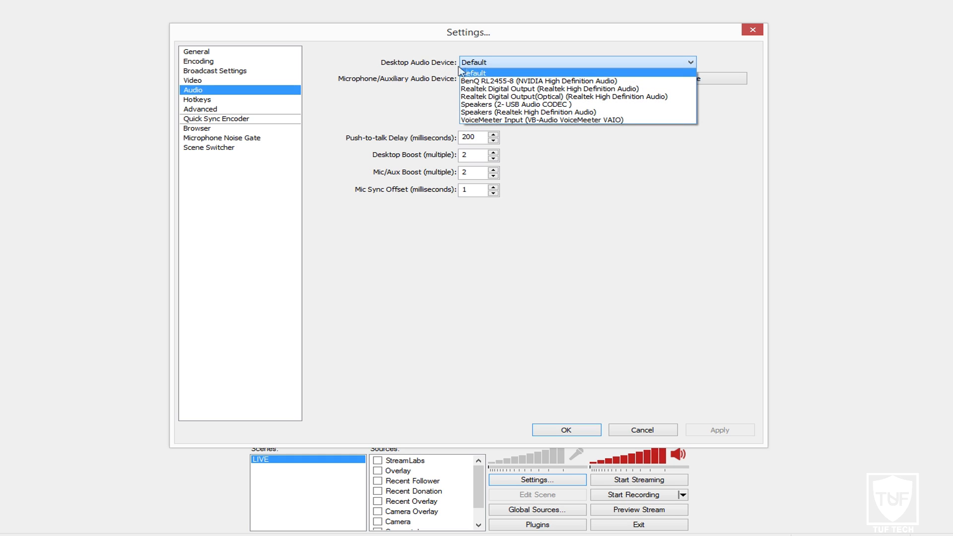
left_click(479, 69)
left_click(477, 80)
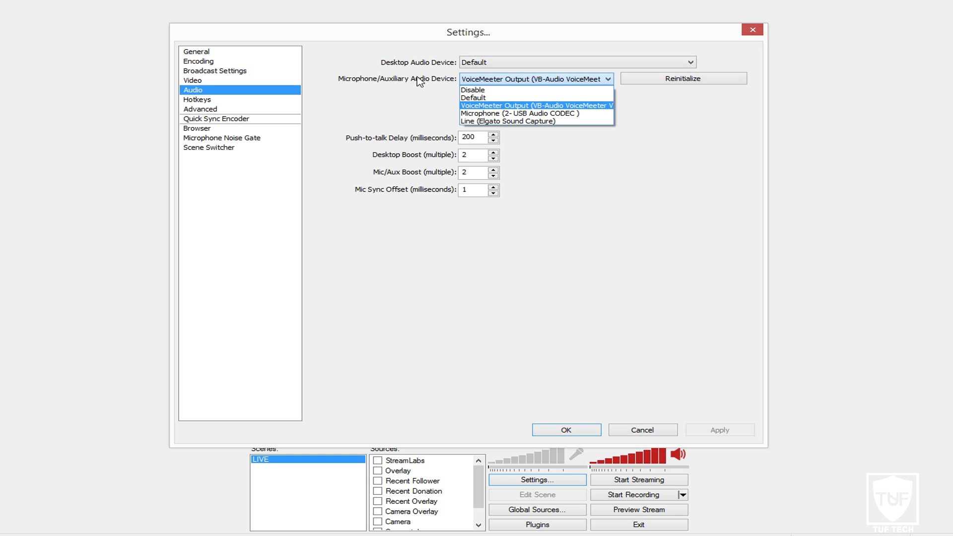
left_click(471, 83)
left_click(471, 79)
left_click(407, 100)
- Review the push-to-talk delay, Desktop Boost and Mic/Aux Boost values
left_click_drag(482, 142, 459, 138)
left_click(475, 153)
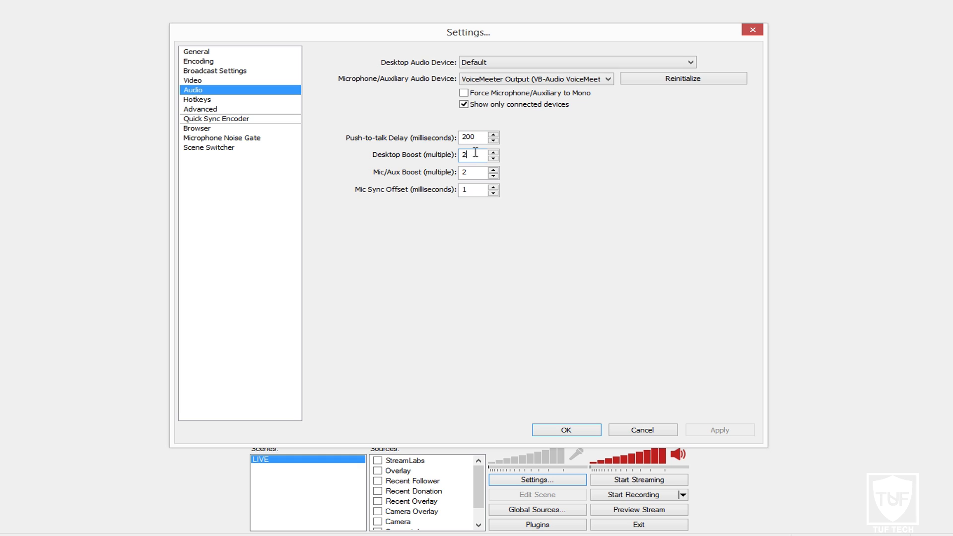
left_click_drag(470, 155, 453, 155)
mouse_move(472, 173)
left_mouse_down()
mouse_move(450, 172)
mouse_move(464, 190)
left_mouse_up()
left_click(468, 172)
- Change Mic Sync Offset to 1500, then set it back to 1
left_click_drag(477, 191, 431, 195)
type("1500")
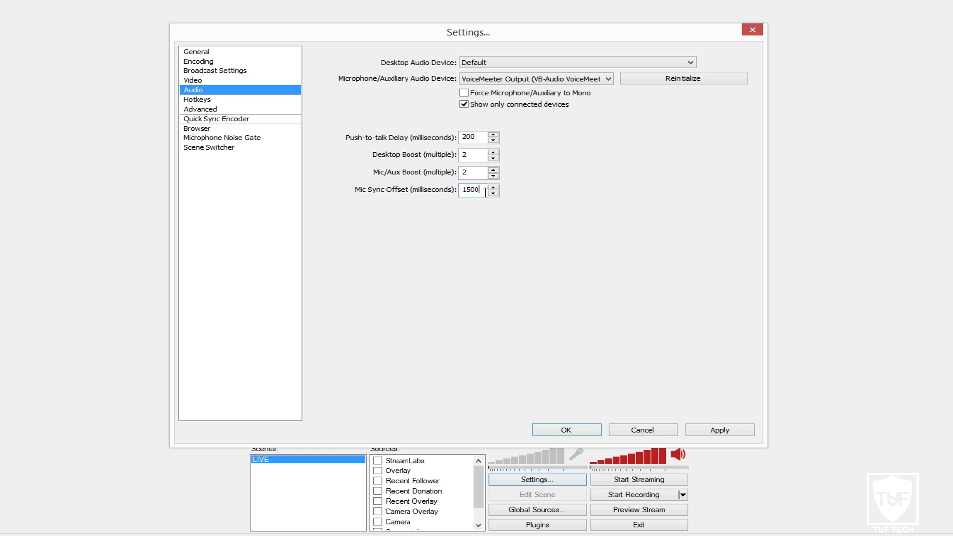
left_click_drag(483, 192, 457, 193)
left_click(481, 191)
left_click_drag(484, 190, 457, 193)
type("1")
left_click(213, 100)
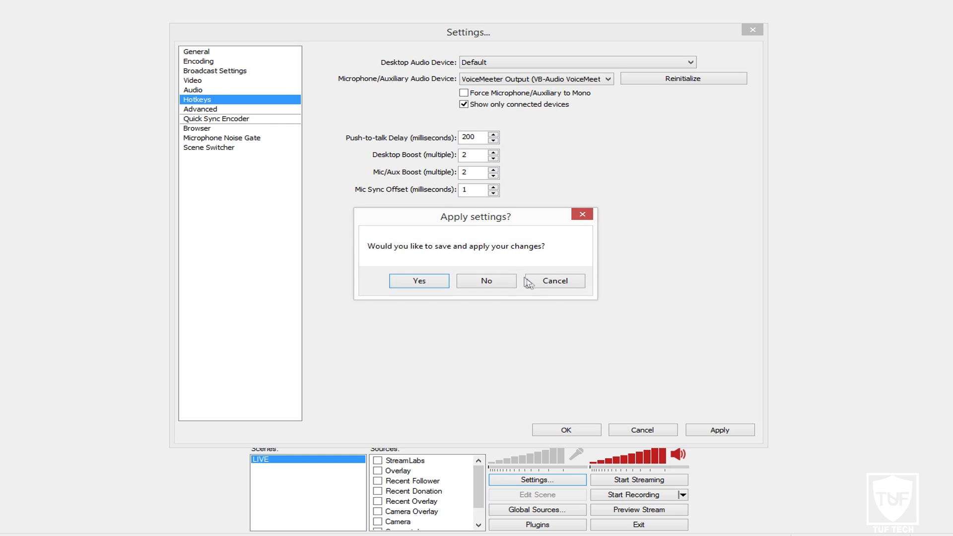
- On the Advanced page, set Process Priority to High
left_click(526, 281)
left_click(230, 100)
left_click(478, 280)
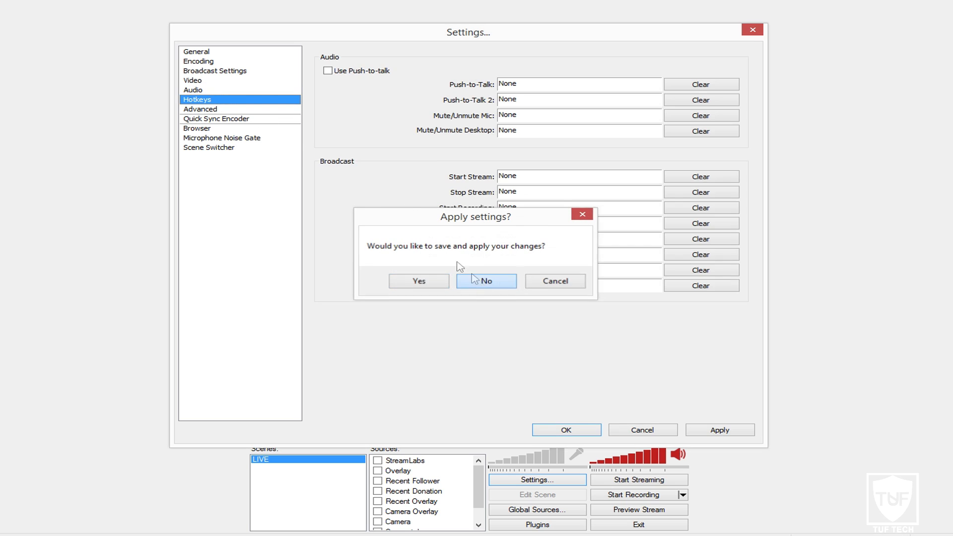
left_click(218, 109)
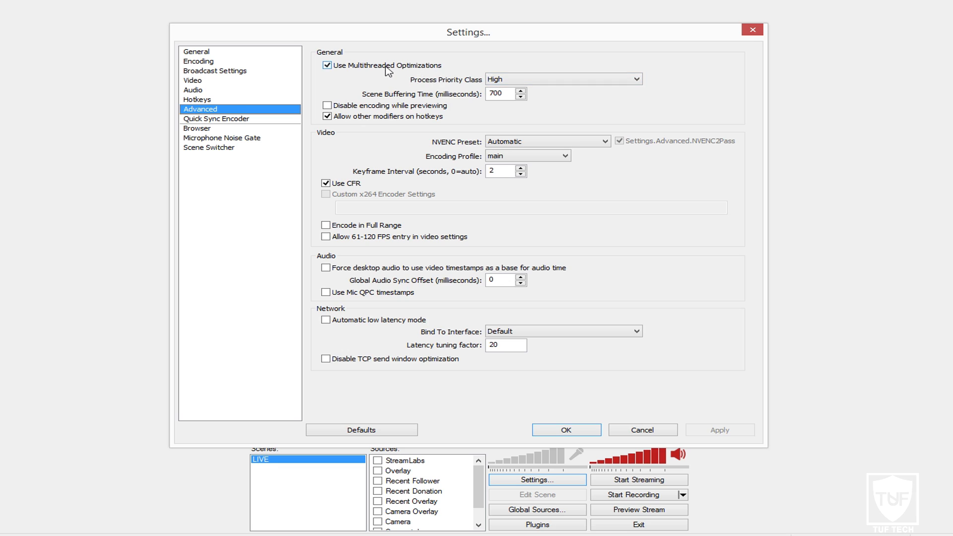
left_click(499, 80)
left_click(506, 90)
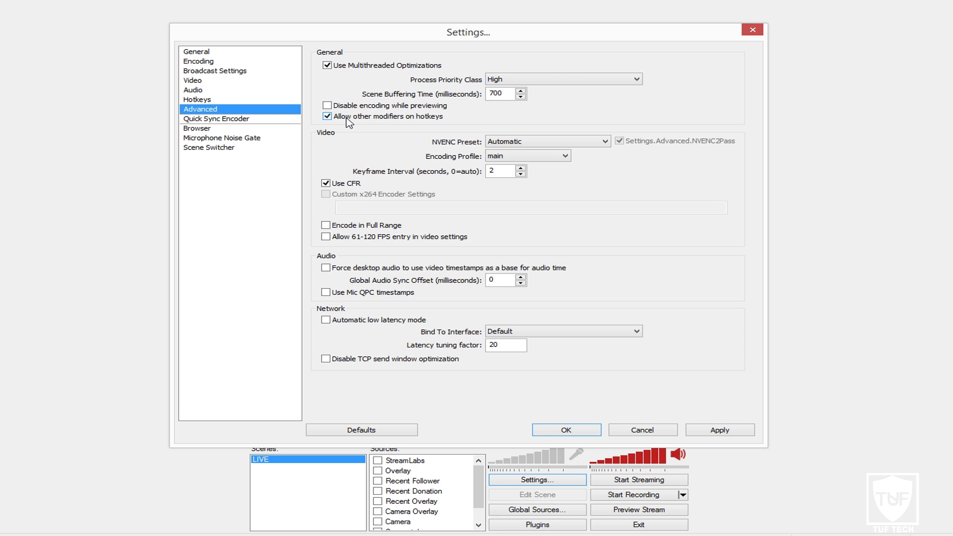
- Choose the High Quality NVENC preset and keep main as the encoding profile
left_click(204, 101)
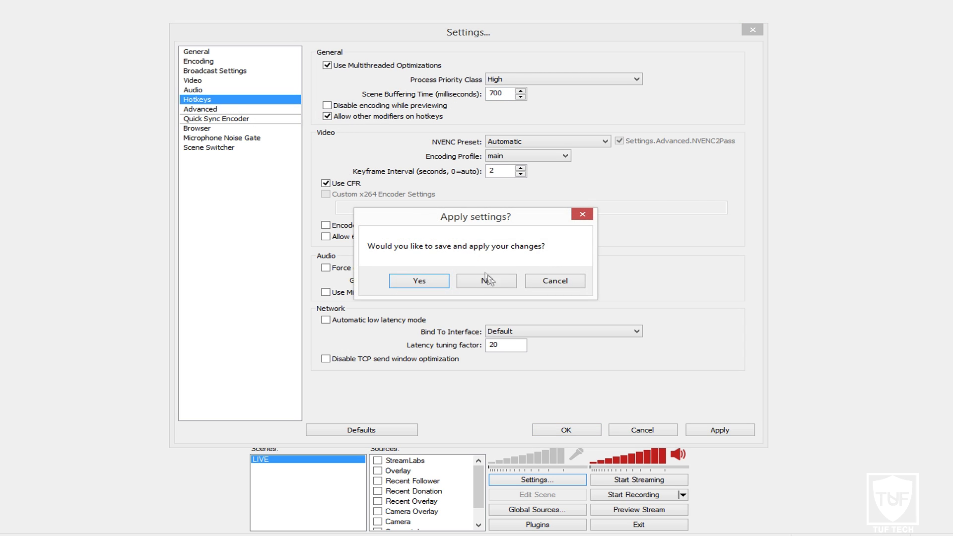
left_click(484, 278)
left_click(218, 109)
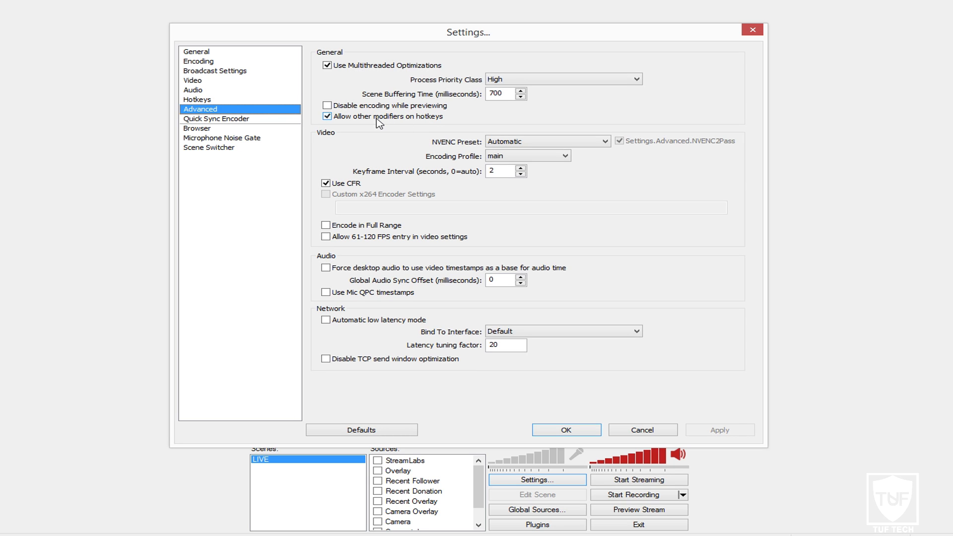
left_click(521, 142)
left_click(521, 158)
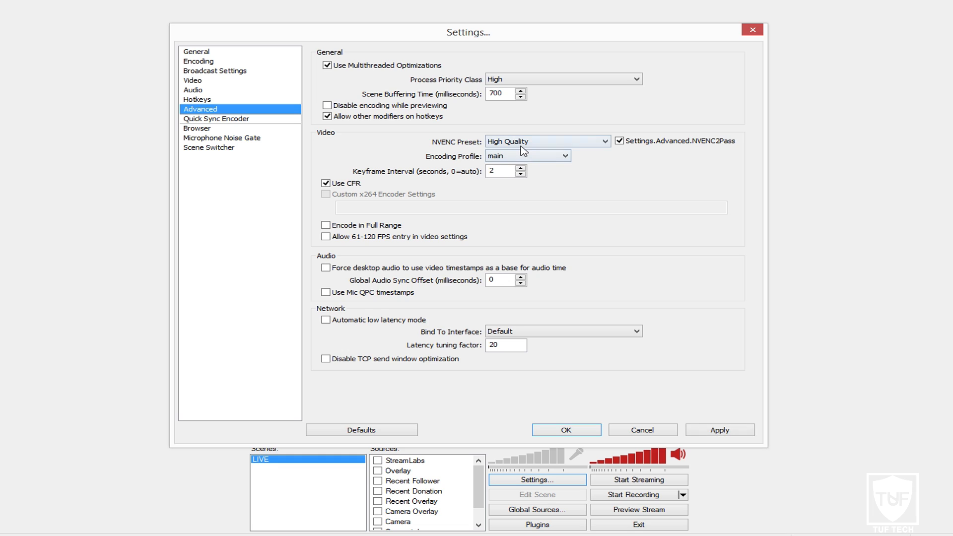
left_click(516, 157)
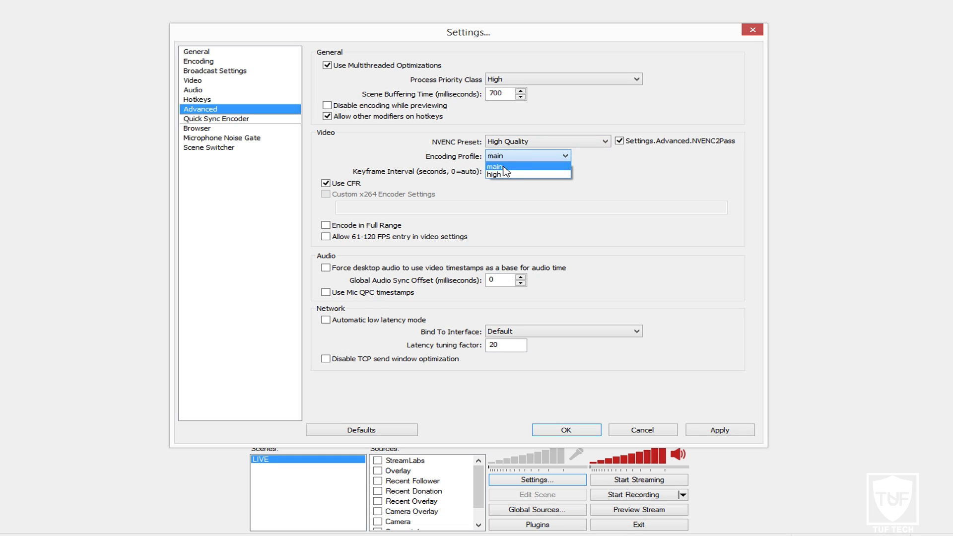
left_click(503, 168)
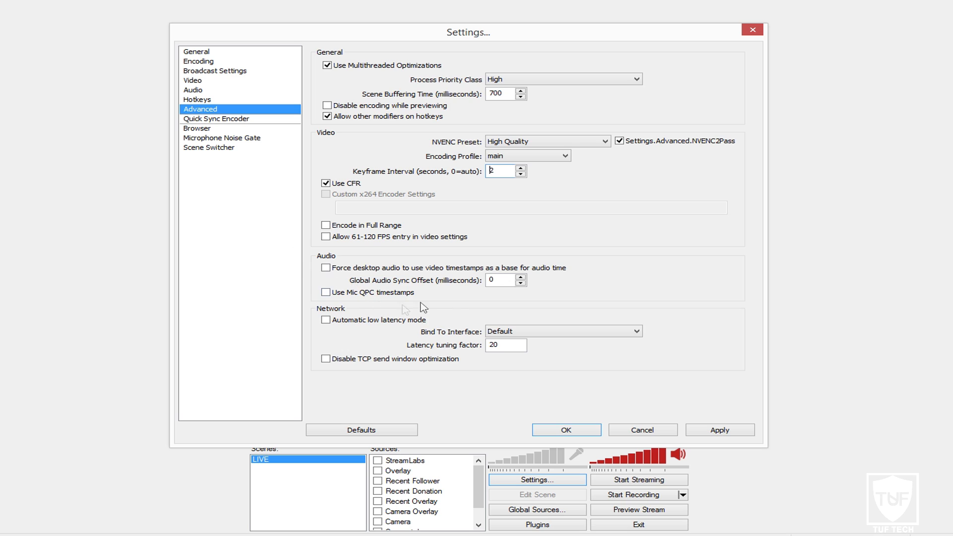
- Visit the Quick Sync Encoder page without saving, then the Microphone Noise Gate page
left_click(221, 119)
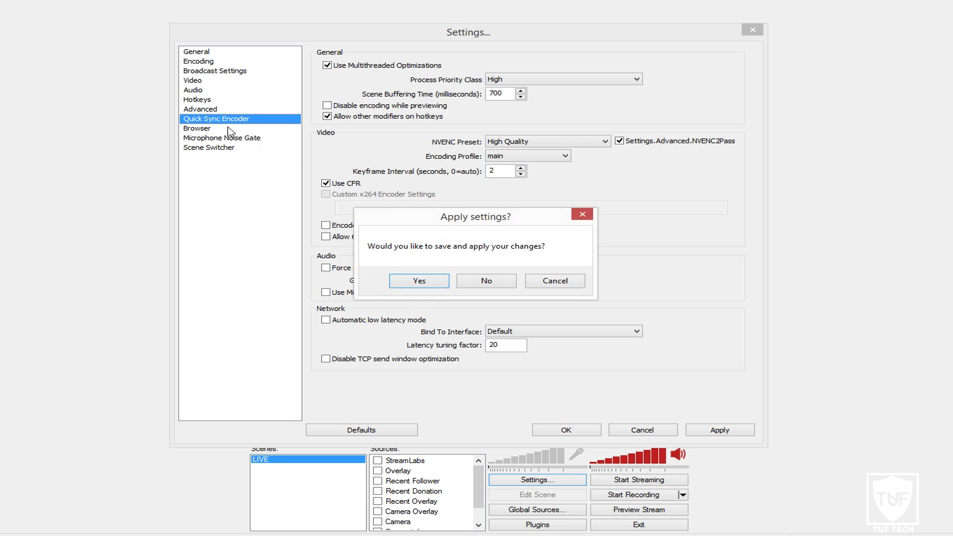
left_click(504, 281)
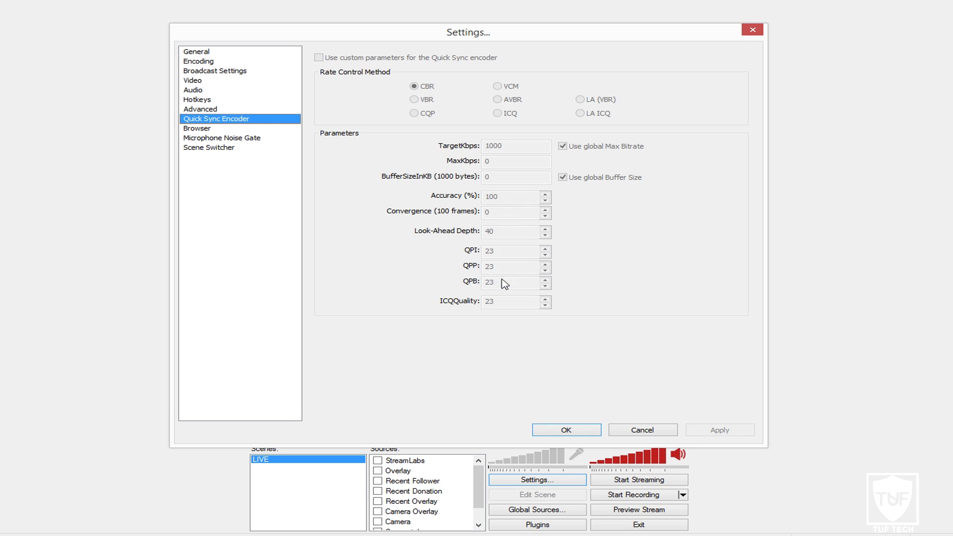
left_click(212, 139)
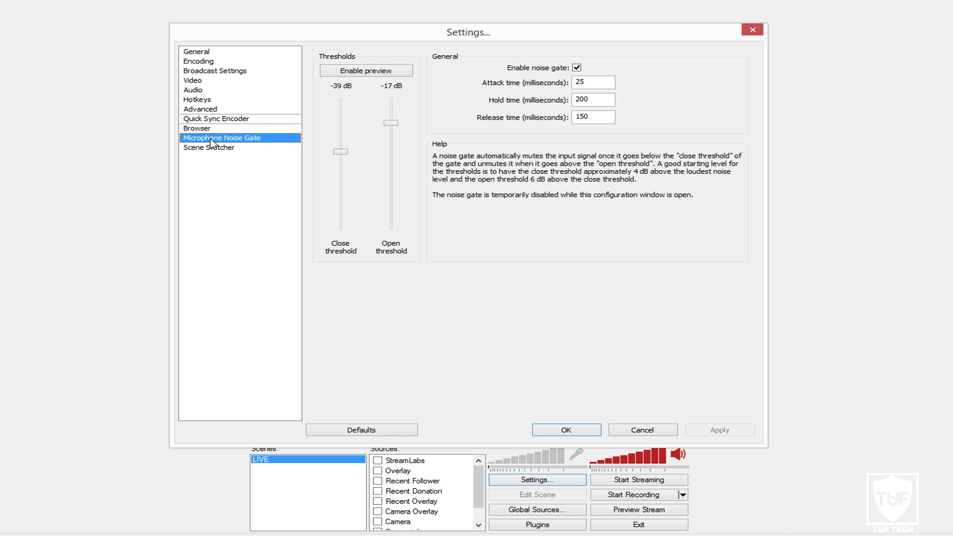
- Close Settings, unmute the microphone, and reopen Settings
left_click(756, 30)
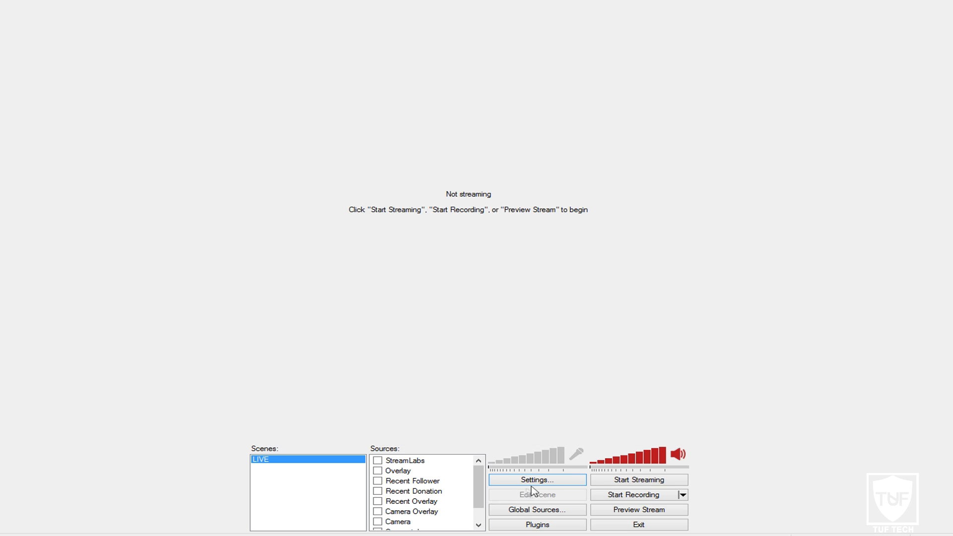
left_click(575, 454)
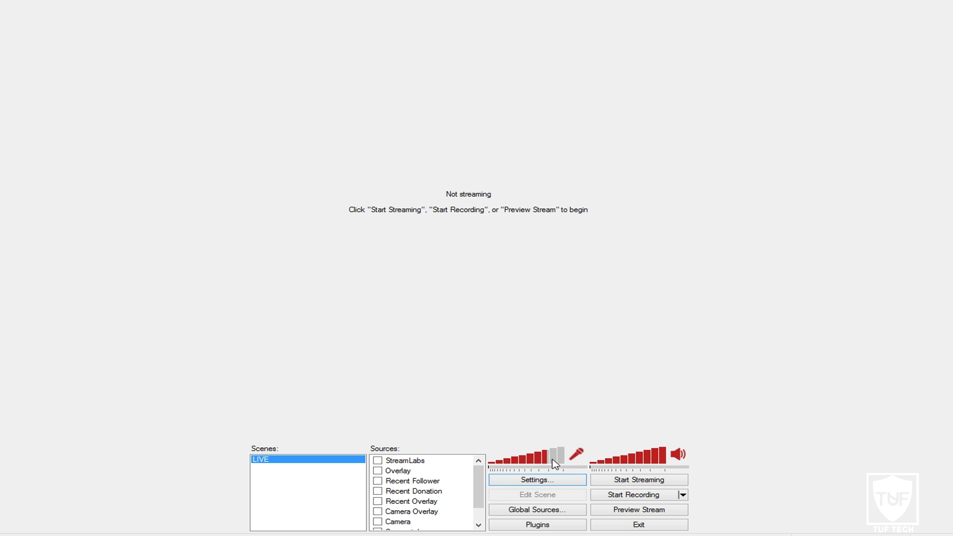
left_click(553, 481)
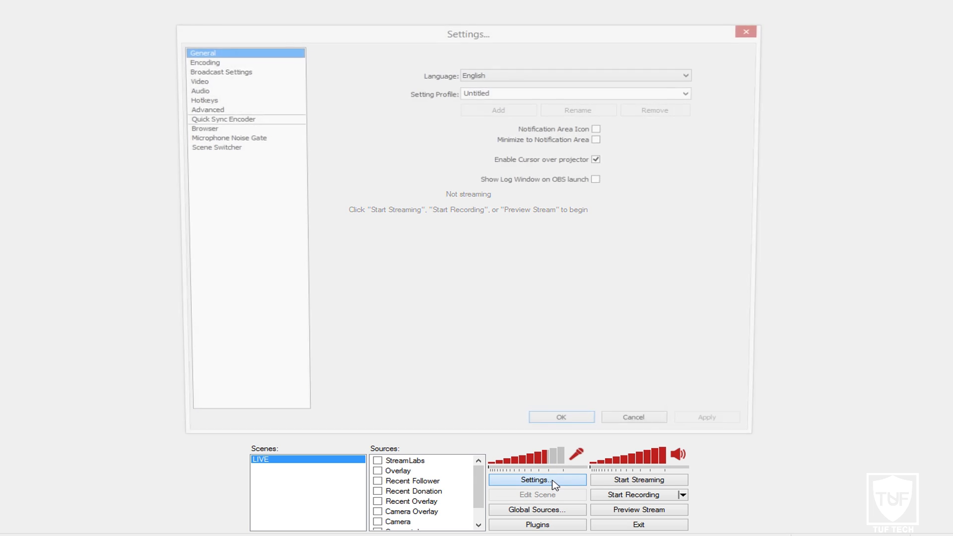
- Preview the mic level against the -39 dB close and -17 dB open gate thresholds, then cancel
left_click(223, 139)
left_click(393, 74)
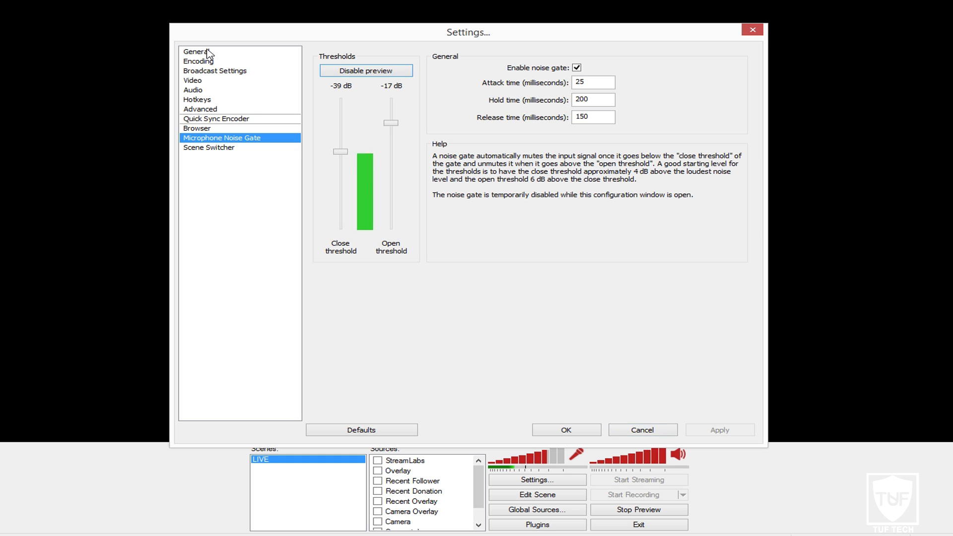
left_click(643, 430)
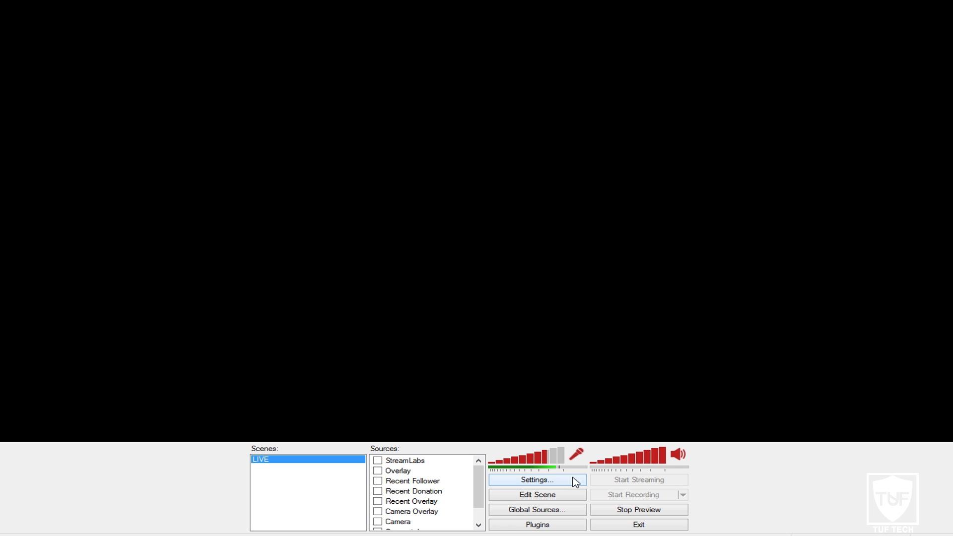
- Open and close Settings, then stop the preview so OBS reads Not streaming
left_click(575, 480)
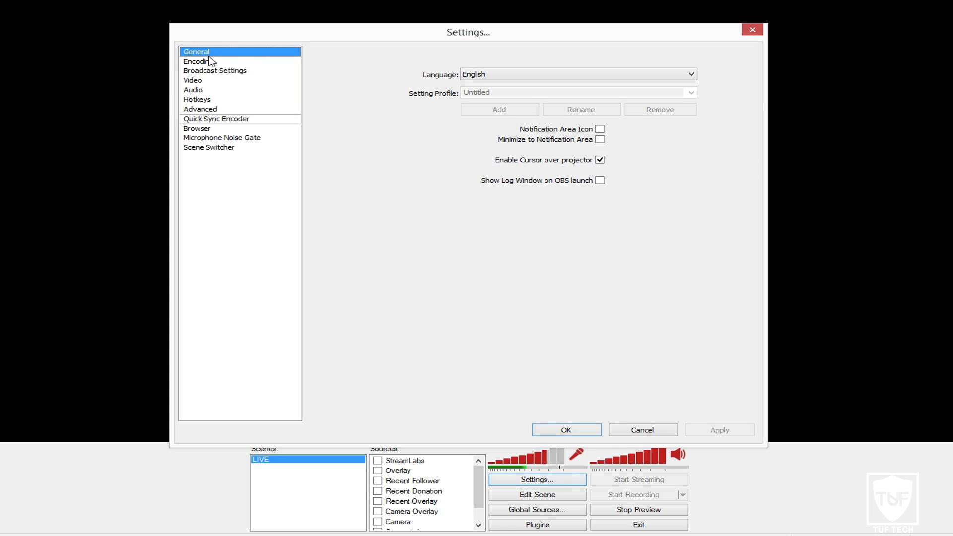
left_click(751, 30)
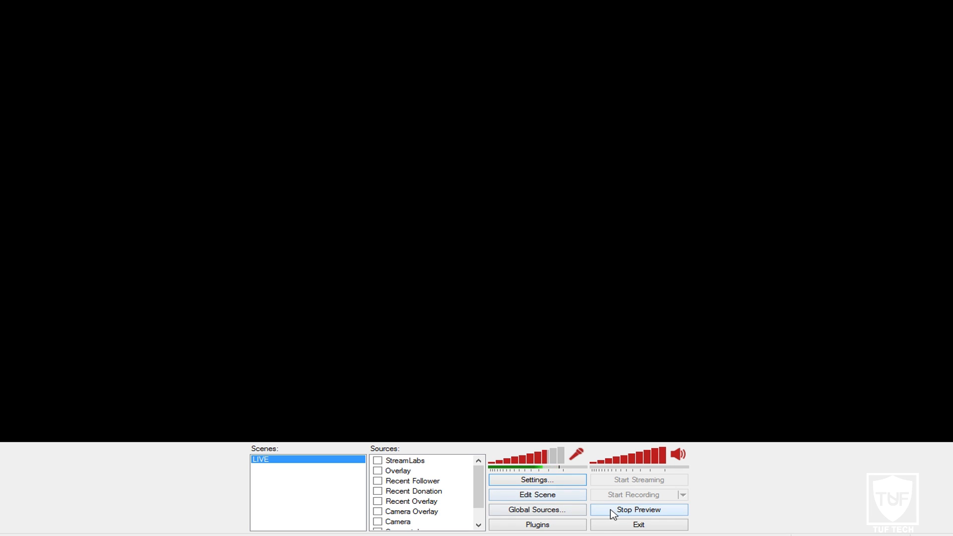
left_click(614, 511)
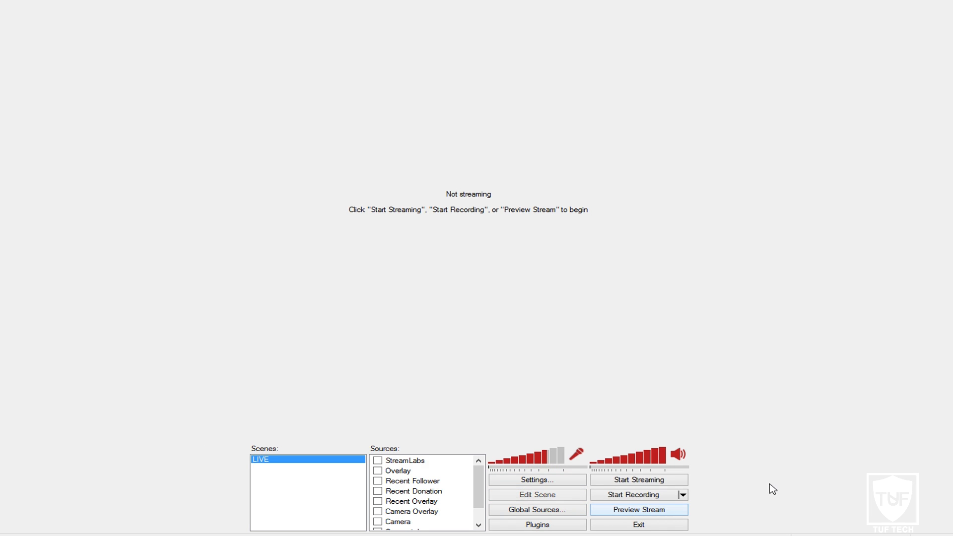